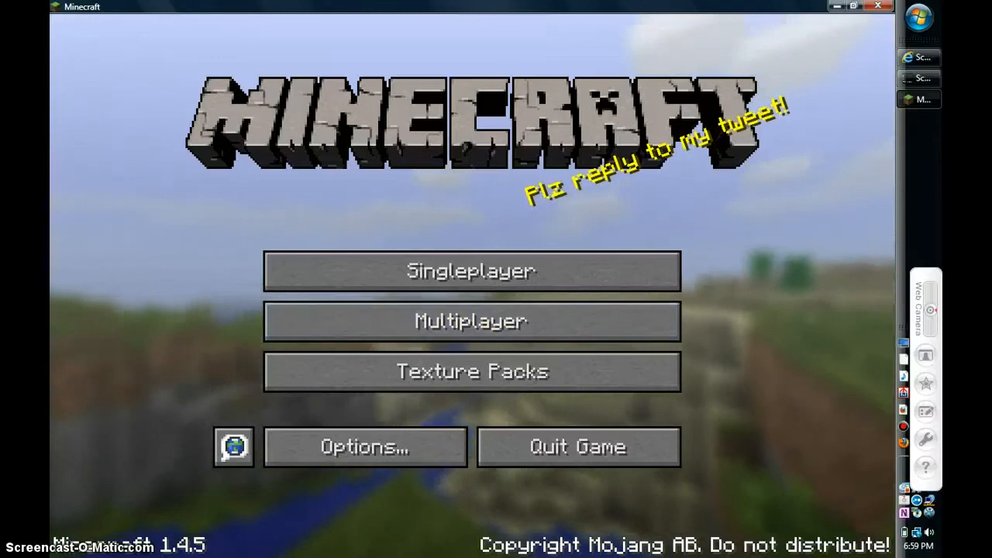
Step: View the Video Settings from the Minecraft options screen before the game closes
click(364, 447)
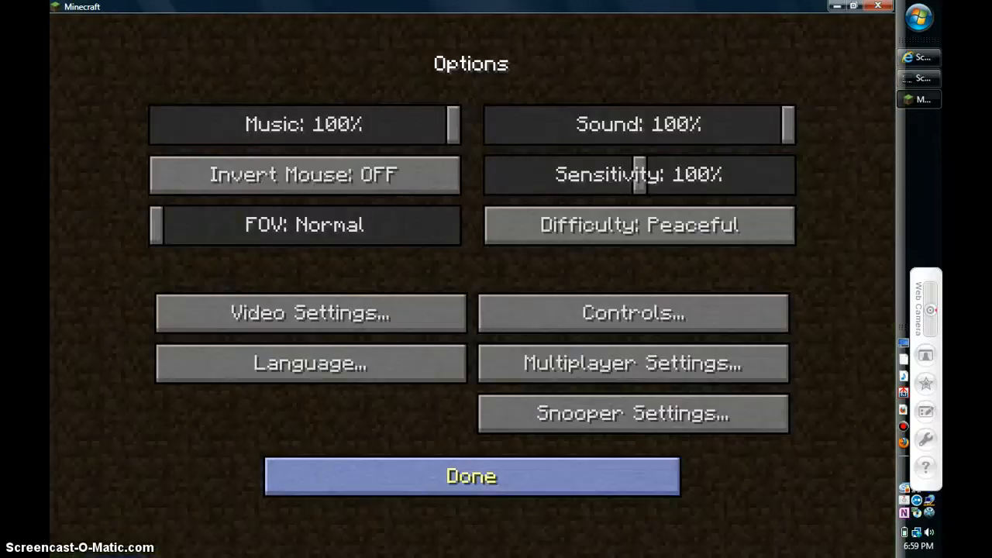
click(310, 313)
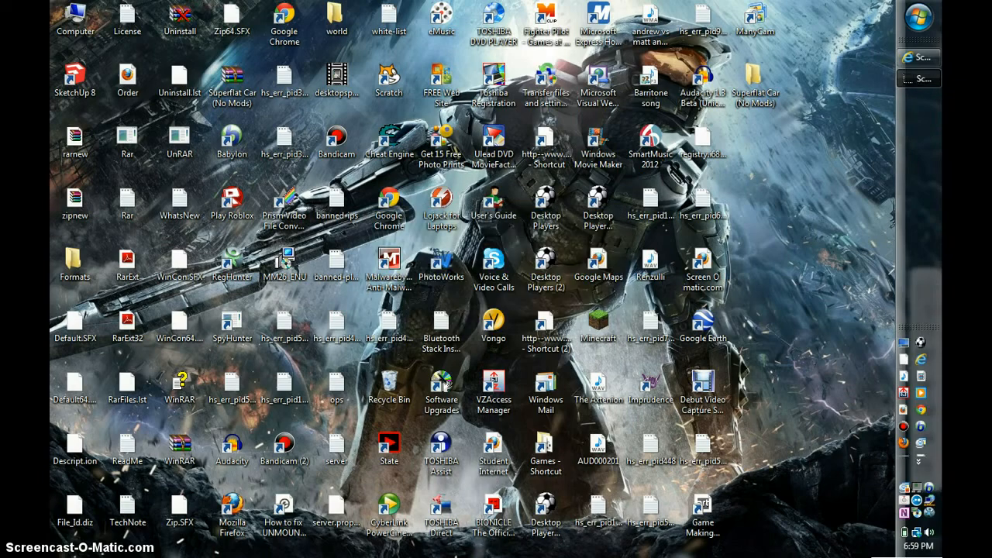
Step: Launch Minecraft from the desktop shortcut and log in through the launcher
click(597, 329)
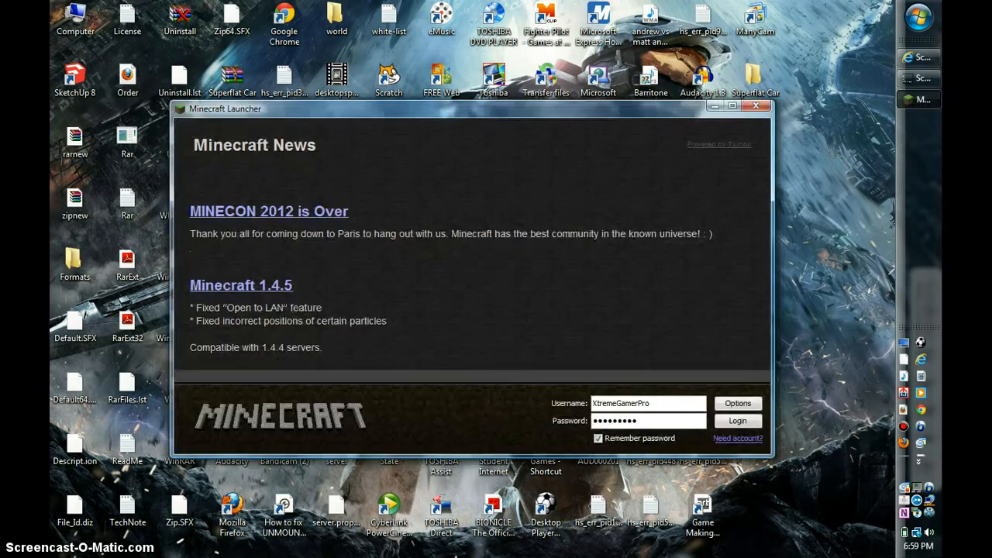
click(737, 420)
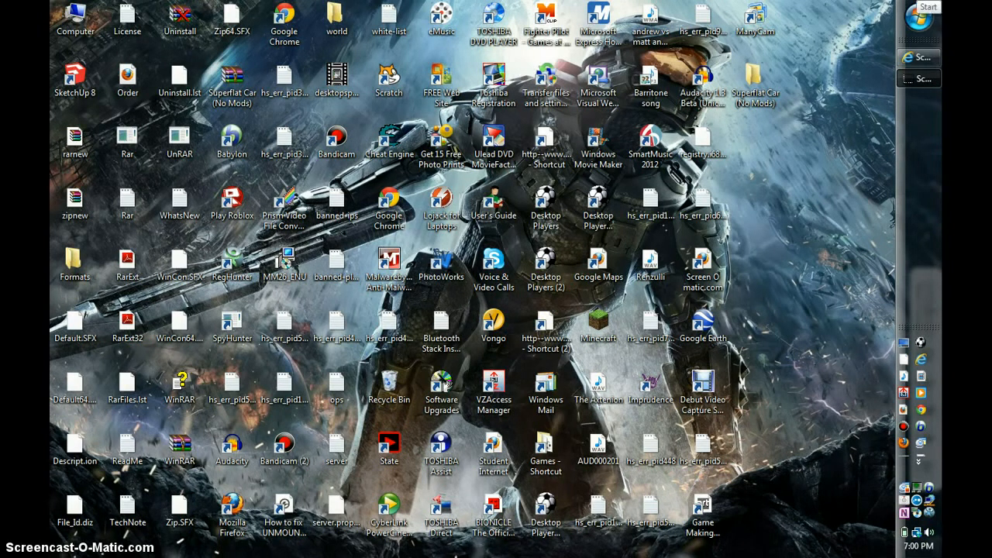
Step: Search Start for %appdata% and open the Roaming folder result
click(919, 17)
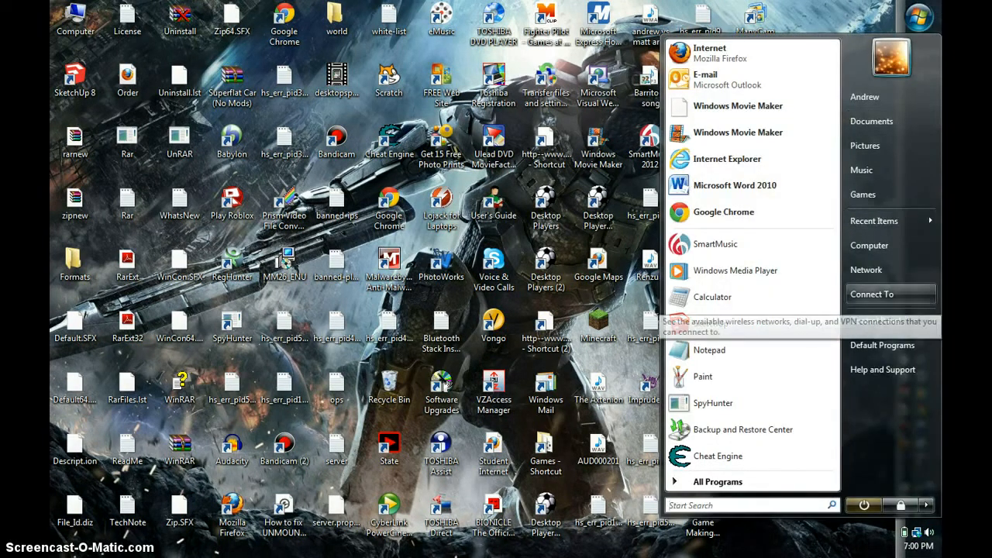
text(%app)
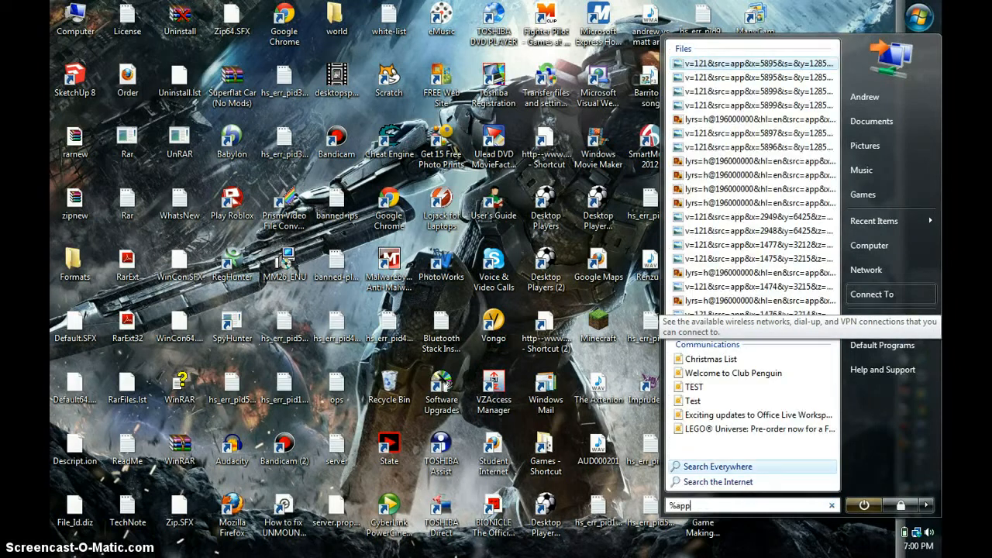
text(data)
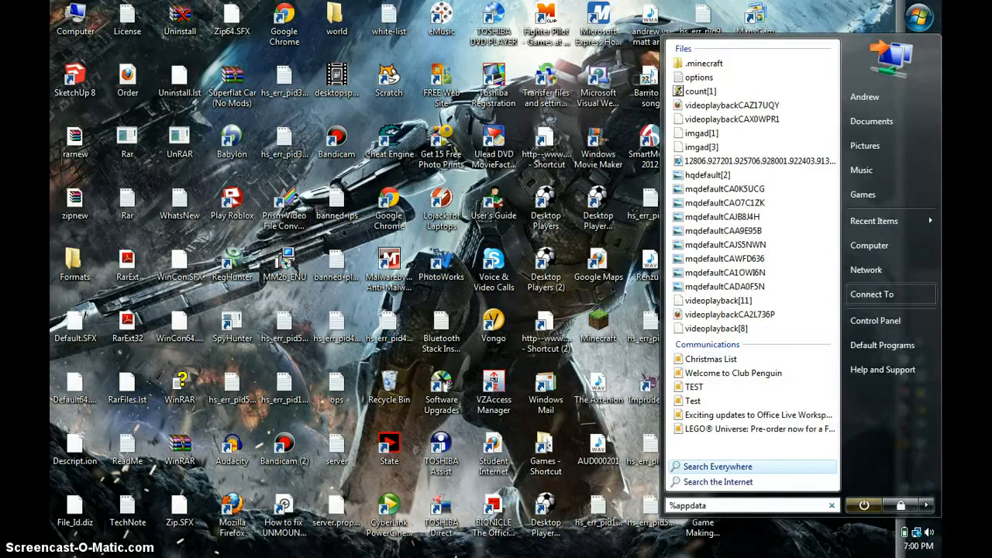
text(%)
key(Down)
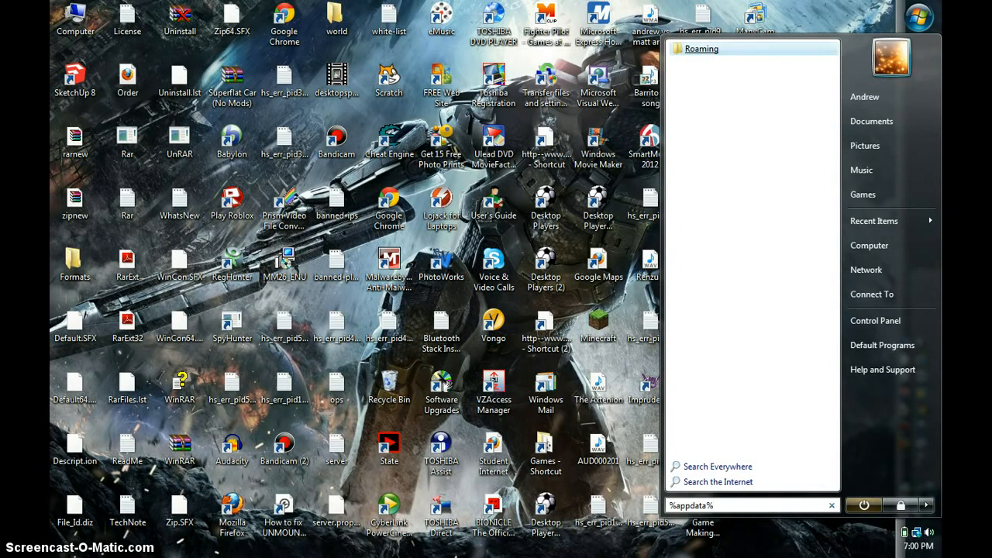
key(Return)
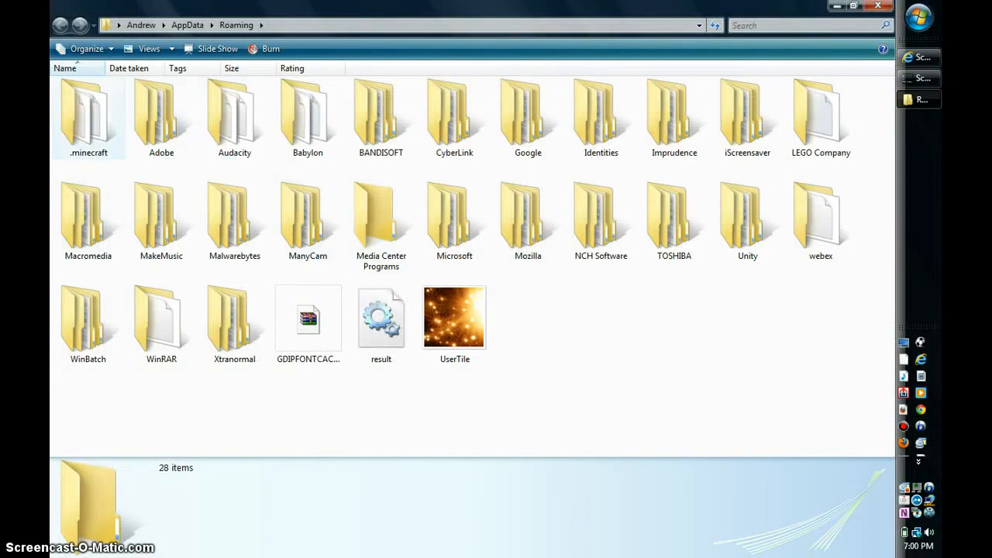
Step: Open the .minecraft folder inside Roaming
click(89, 116)
double_click(88, 117)
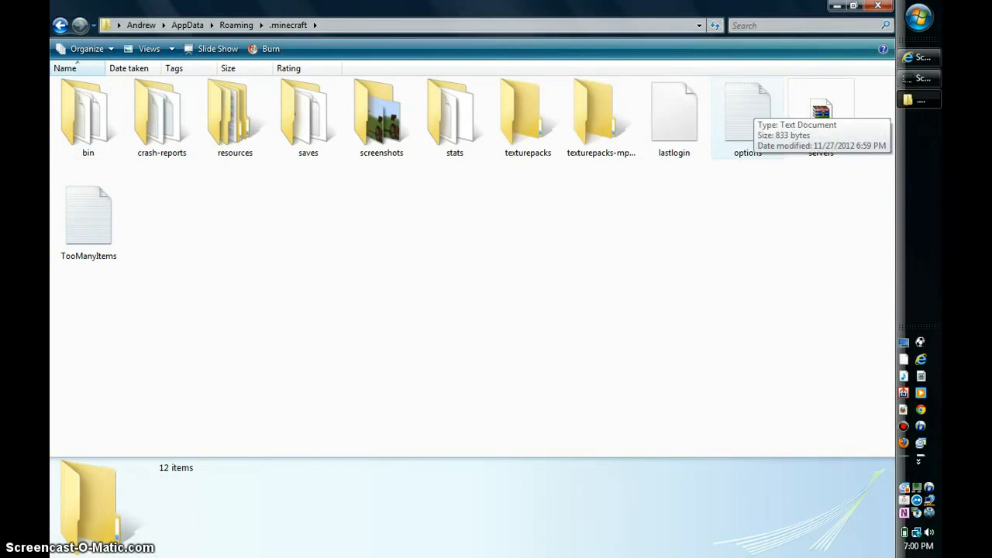
Step: Open options.txt in Notepad and change fullscreen:true to fullscreen:false
double_click(748, 116)
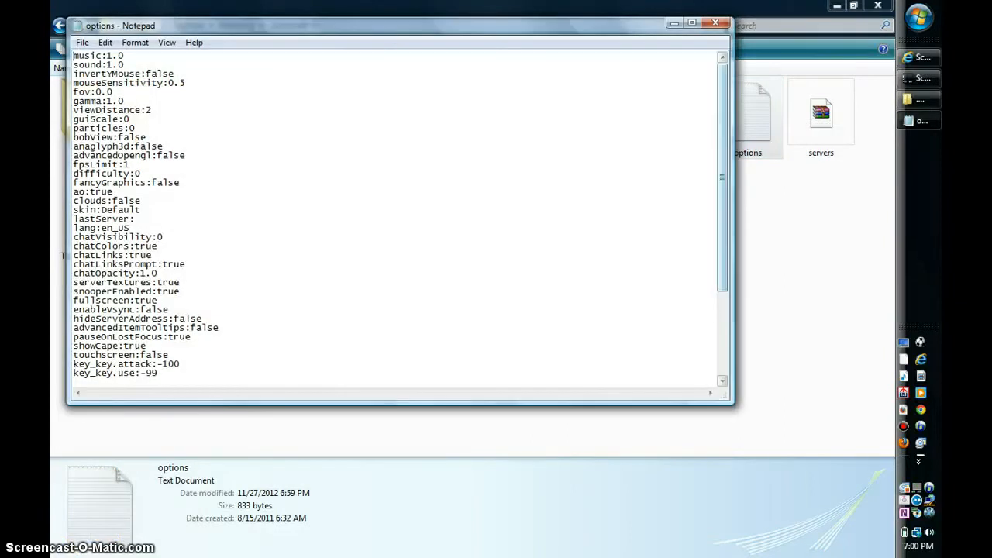
scroll(388, 217, down, 3)
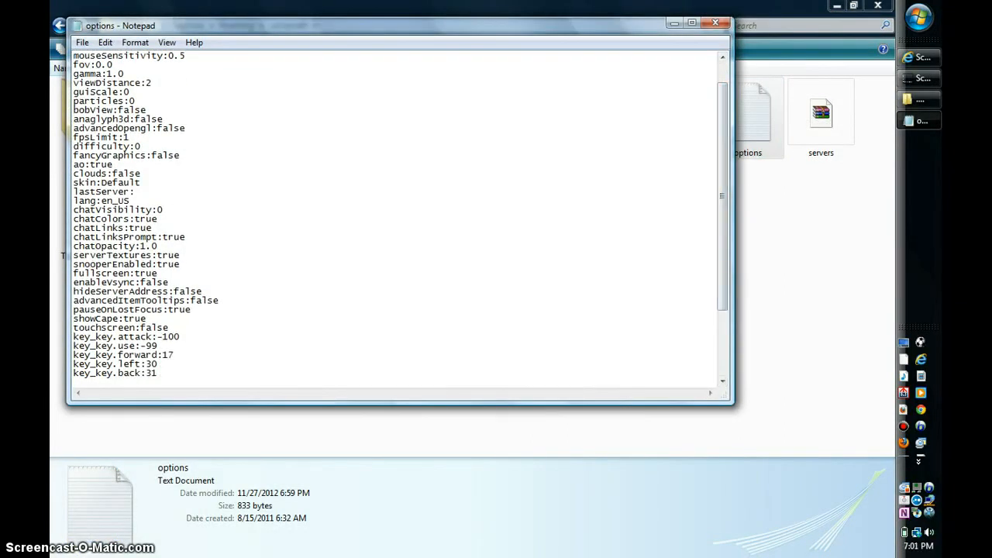
drag(86, 272, 155, 273)
double_click(116, 273)
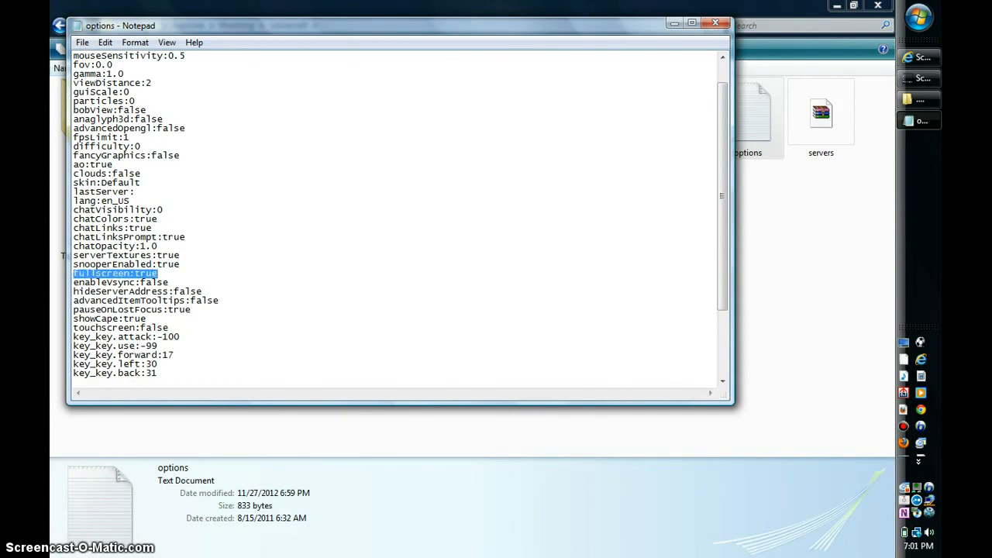
click(134, 272)
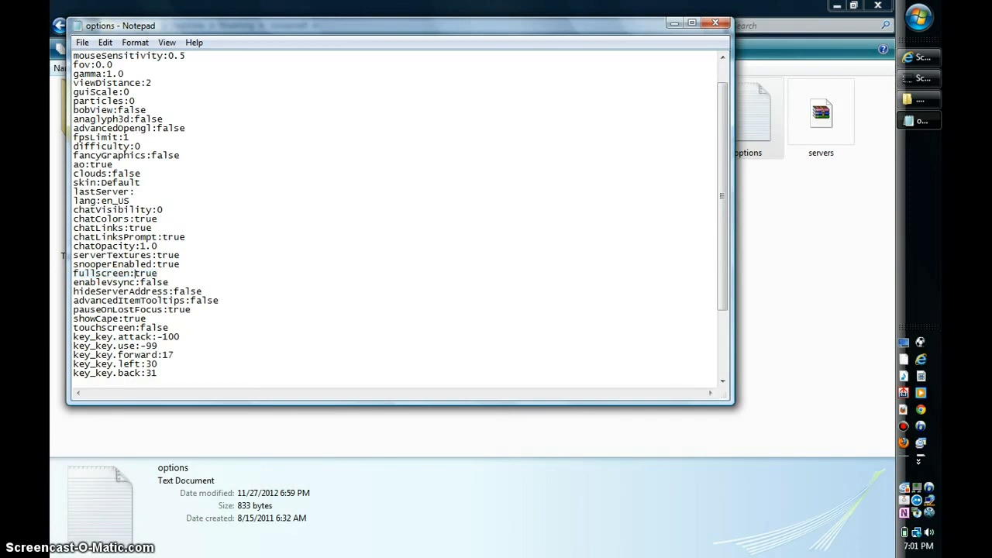
drag(134, 273, 157, 273)
key(BackSpace)
text(f)
text(als)
text(e)
double_click(149, 273)
click(164, 274)
Step: Save the edited options file, then close Notepad and the .minecraft folder window
click(82, 42)
click(103, 89)
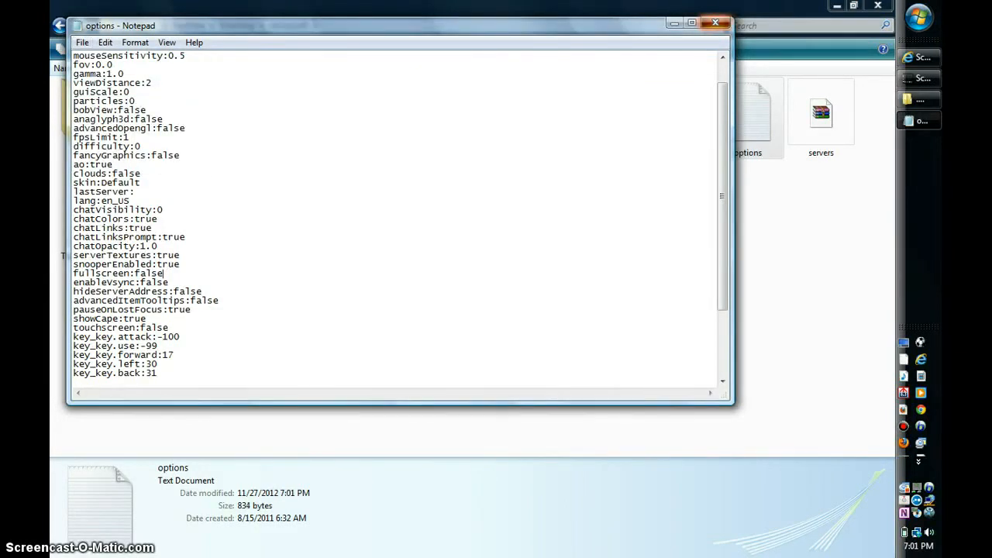
click(715, 22)
click(877, 6)
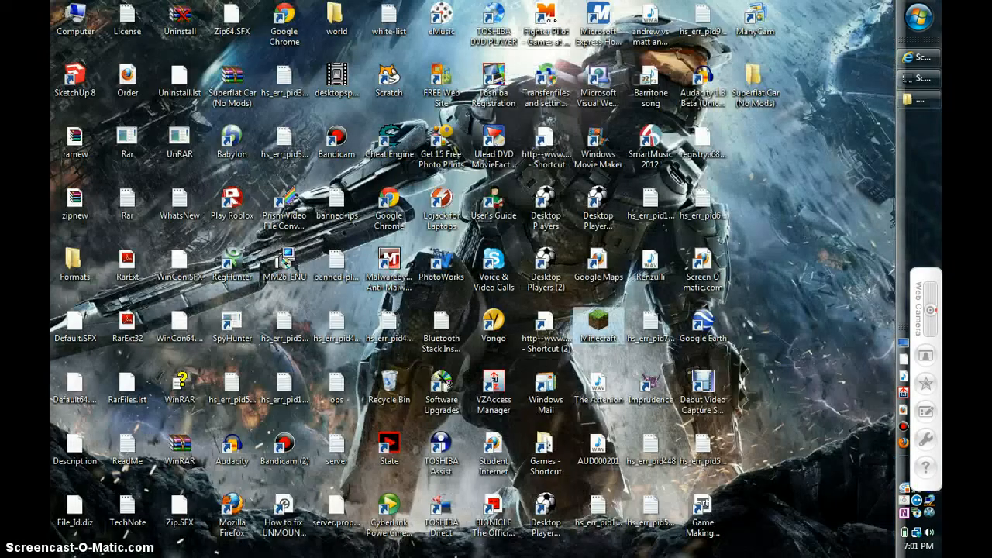
Step: Relaunch Minecraft, log in to the windowed title screen, and maximize the game window
double_click(598, 329)
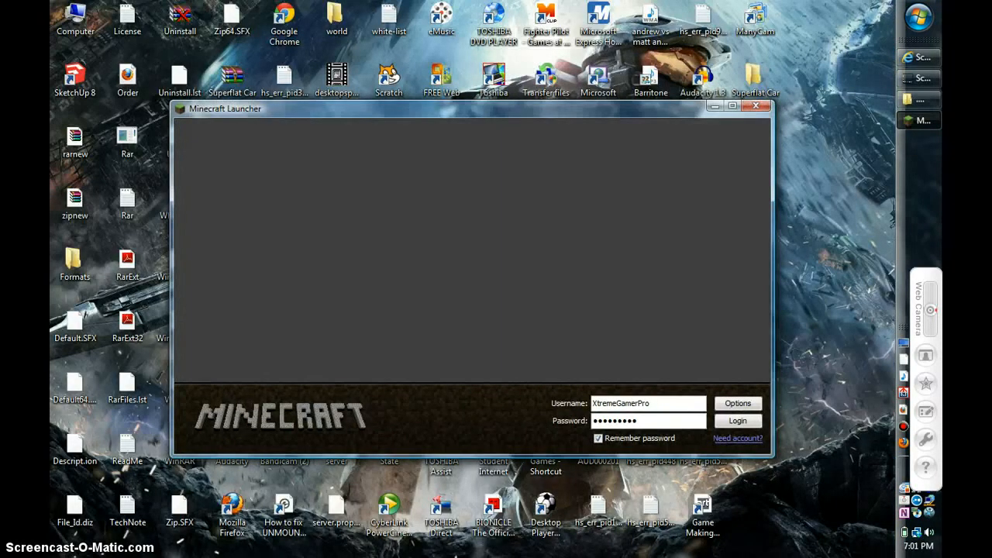
key(Return)
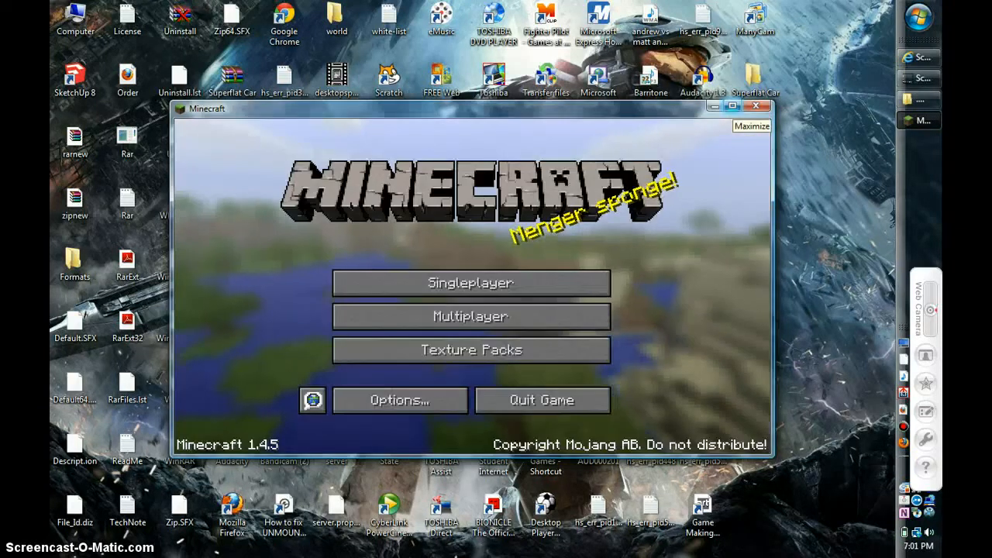
click(733, 106)
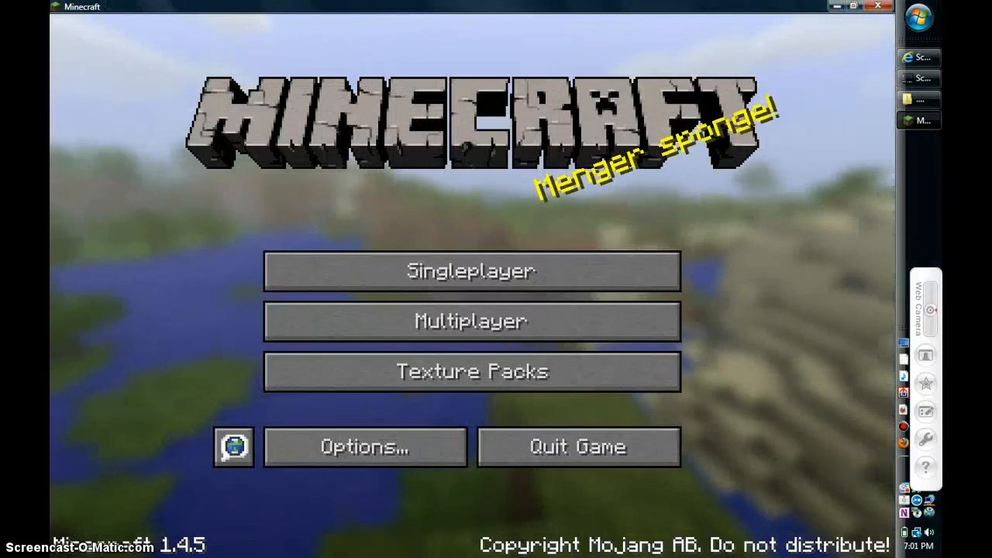